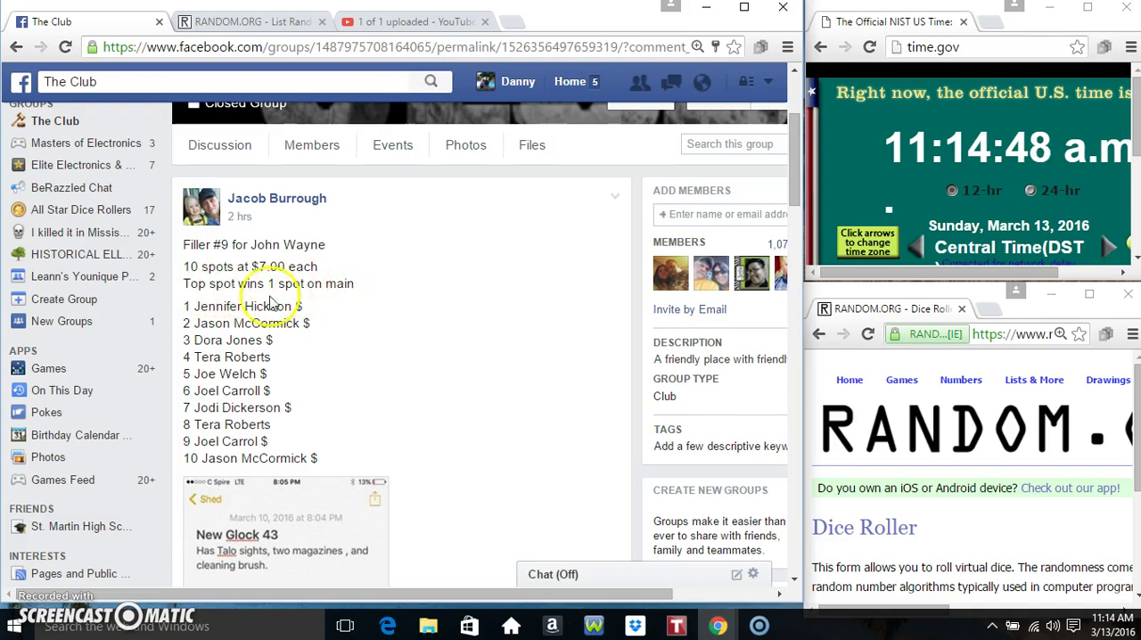
Copy the ten numbered filler names and post a 'live' comment on the group post
{"action": "left_click_drag", "start_coordinate": [182, 305], "coordinate": [357, 455]}
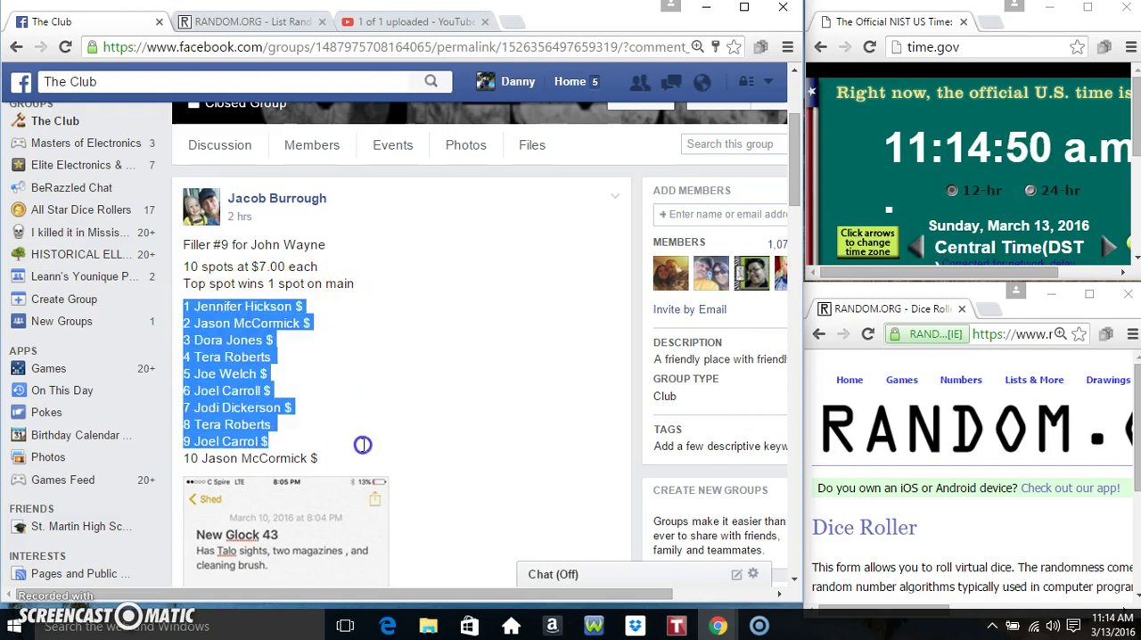
{"action": "right_click", "coordinate": [339, 406]}
{"action": "left_click", "coordinate": [368, 417]}
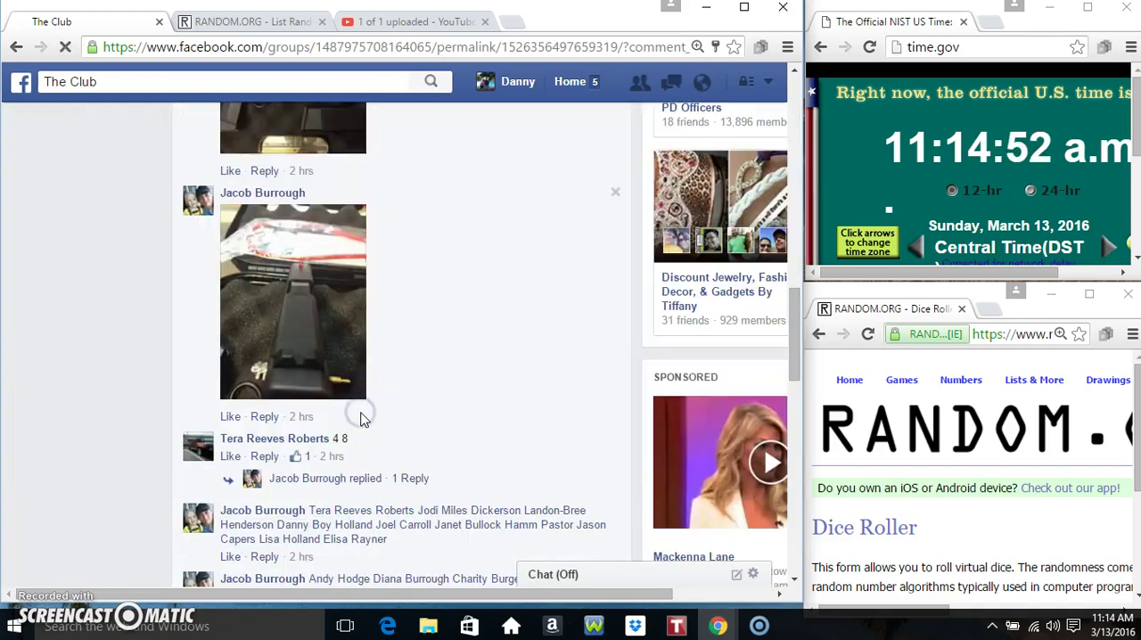
{"action": "scroll", "coordinate": [356, 410], "scroll_direction": "down", "scroll_amount": 15}
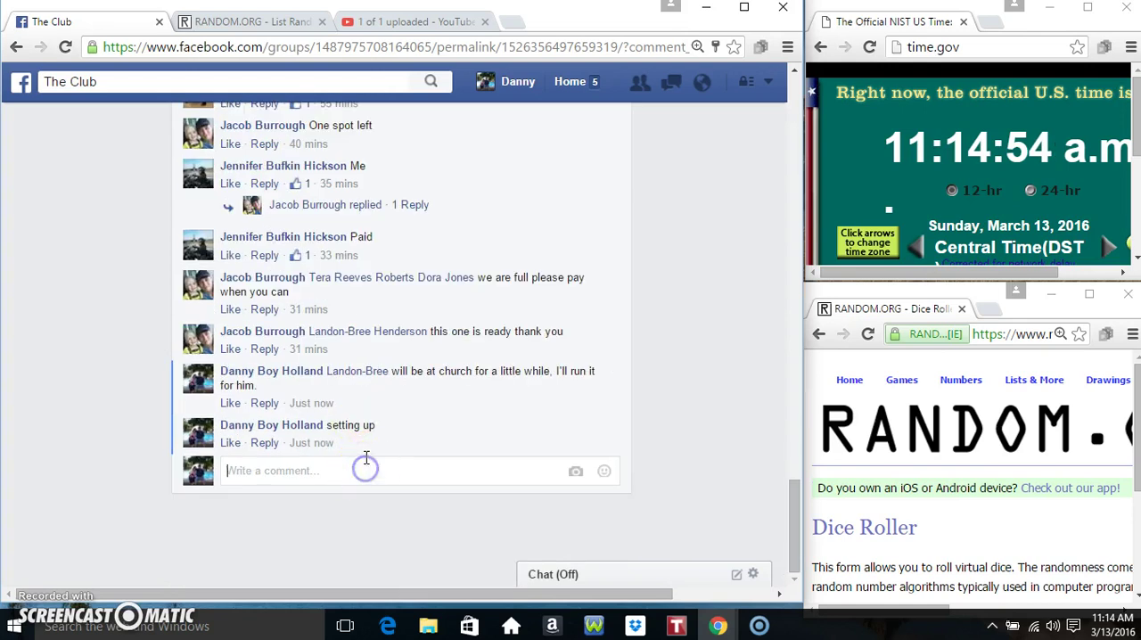
{"action": "type", "text": "live"}
{"action": "key", "text": "Return"}
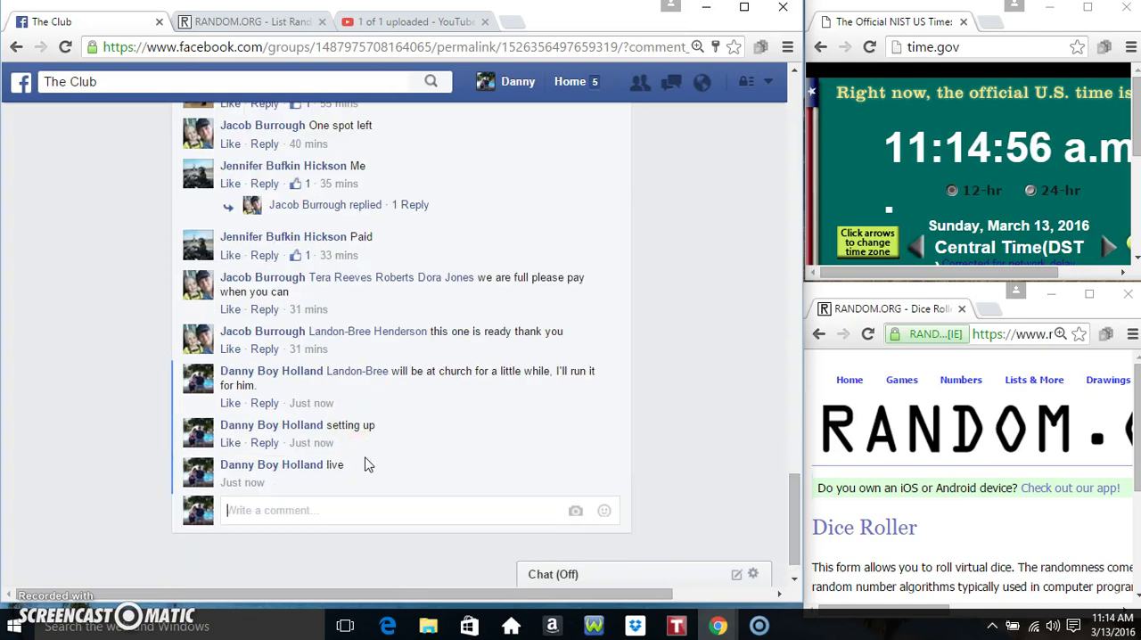
{"action": "mouse_move", "coordinate": [311, 483]}
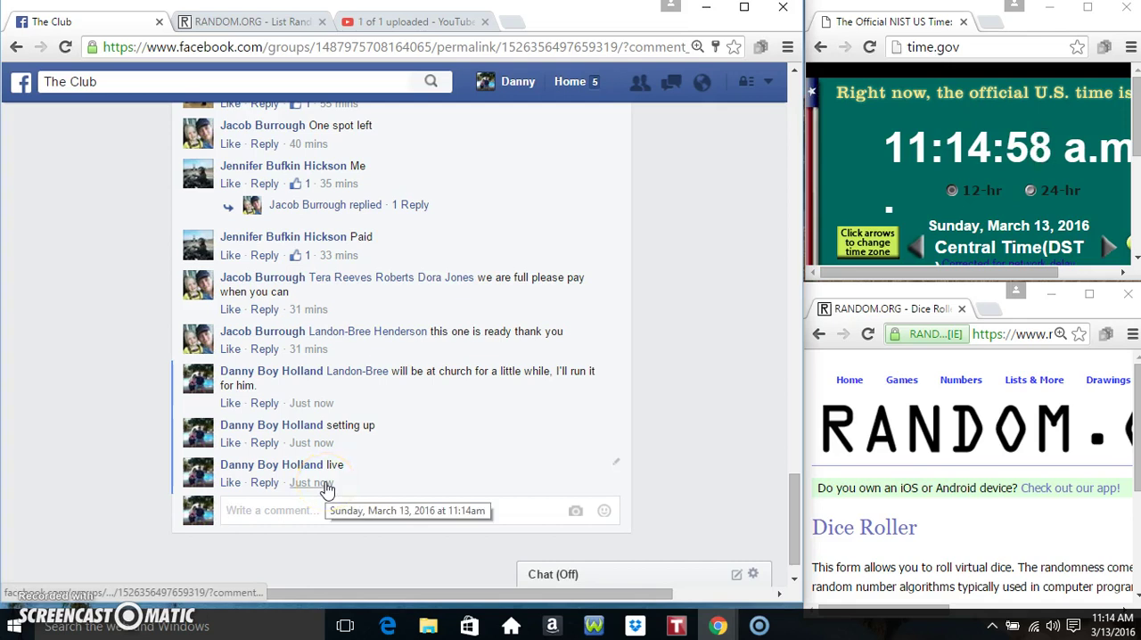
{"action": "left_click", "coordinate": [1116, 624]}
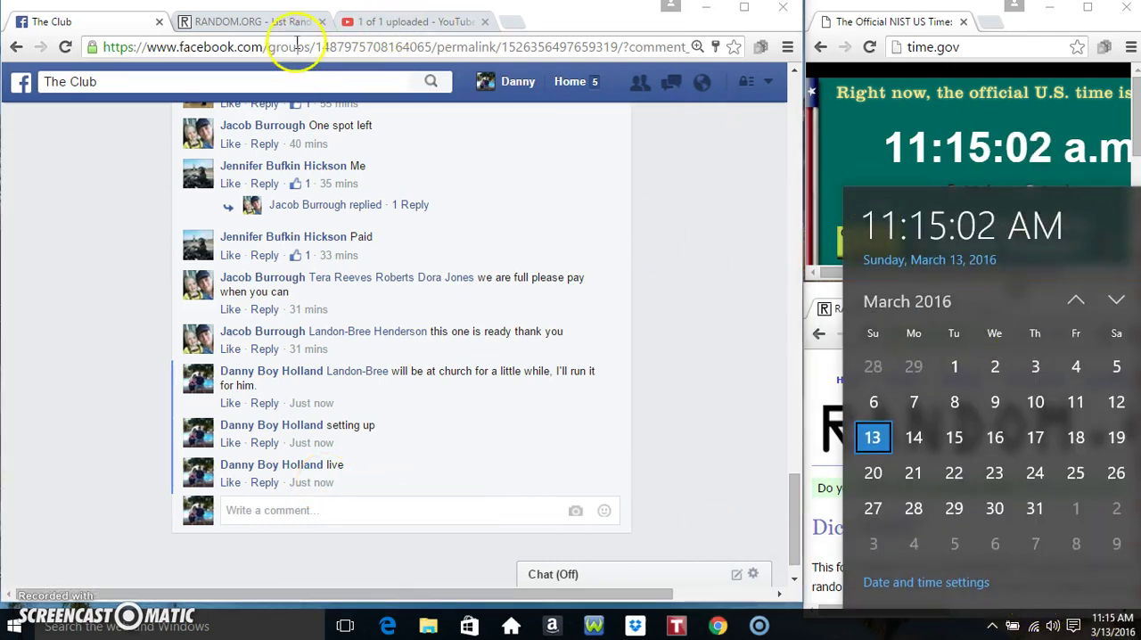
Paste the ten copied names into the RANDOM.ORG List Randomizer
{"action": "left_click", "coordinate": [252, 21]}
{"action": "right_click", "coordinate": [228, 455]}
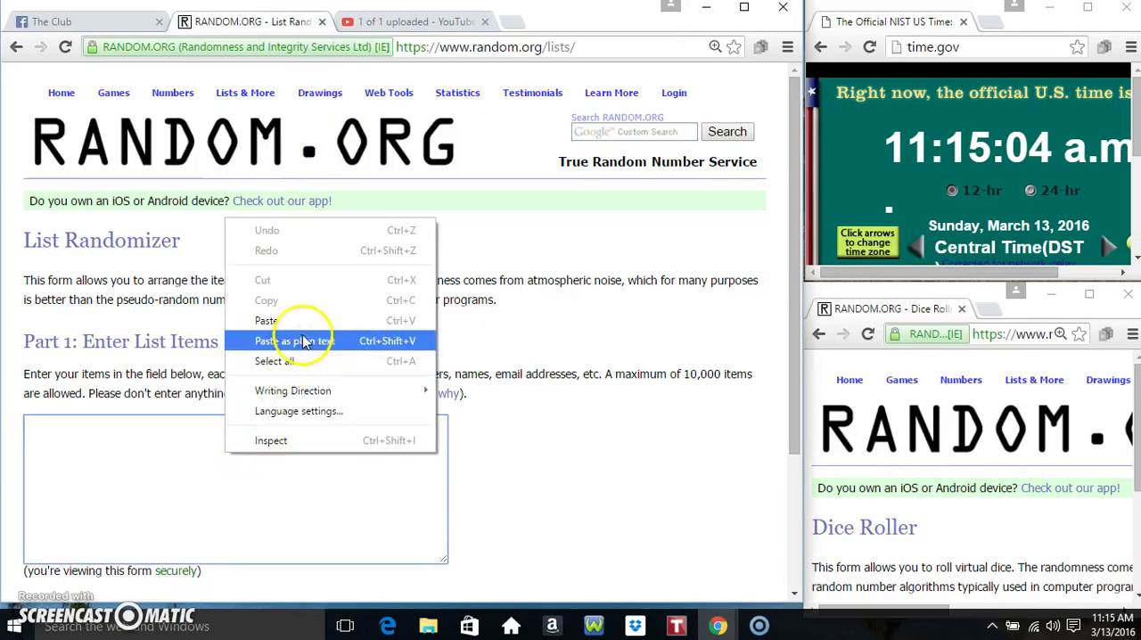
{"action": "left_click", "coordinate": [267, 321]}
{"action": "scroll", "coordinate": [269, 470], "scroll_direction": "down", "scroll_amount": 3}
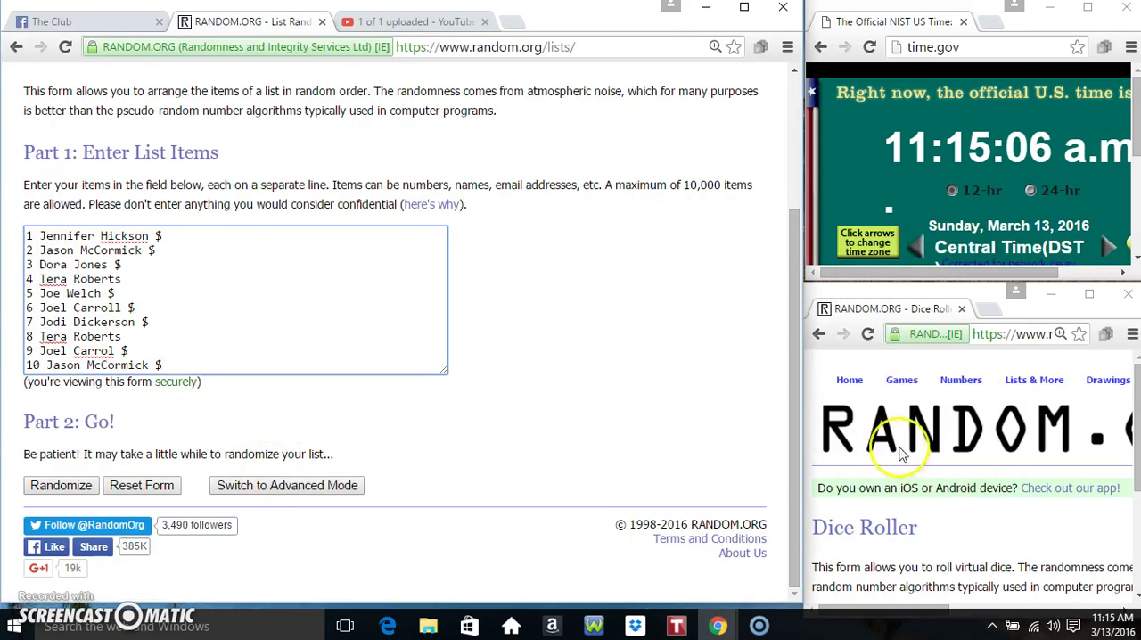
{"action": "scroll", "coordinate": [901, 445], "scroll_direction": "down", "scroll_amount": 3}
Roll the two dice, then shuffle the ten names into their first random order
{"action": "left_click", "coordinate": [1113, 623]}
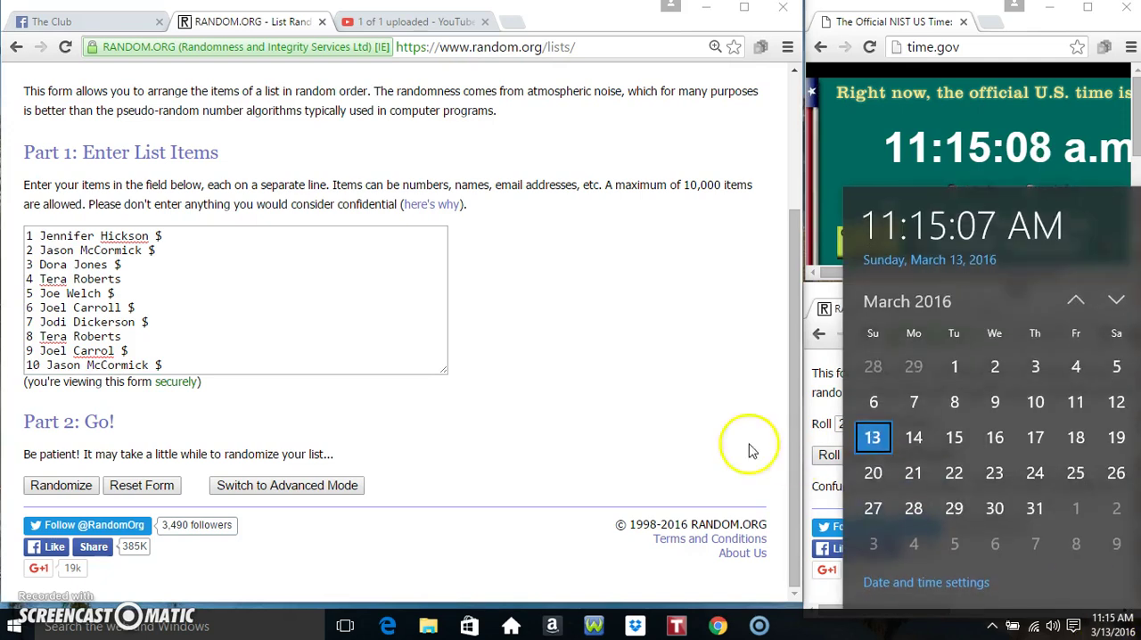
{"action": "left_click", "coordinate": [748, 445]}
{"action": "left_click", "coordinate": [838, 455]}
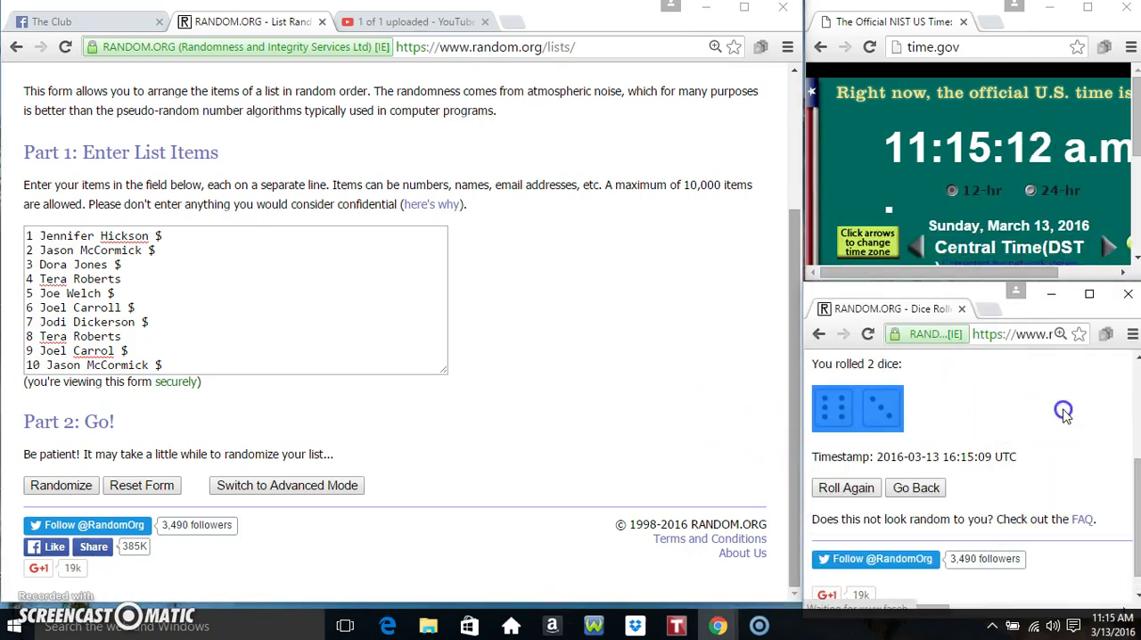
{"action": "left_click", "coordinate": [1112, 624]}
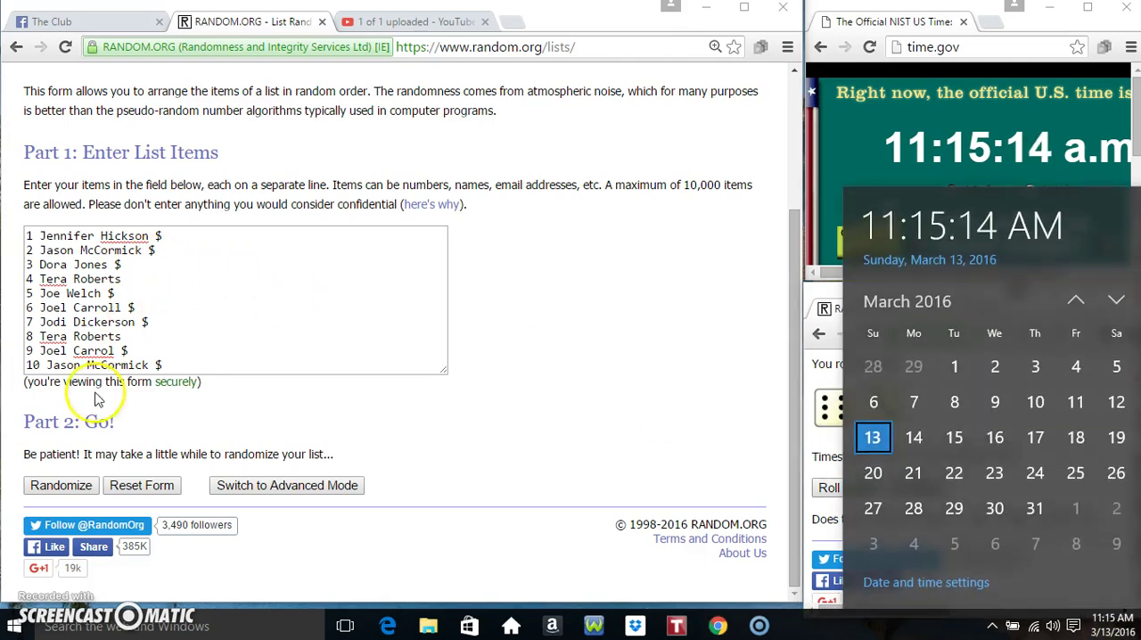
{"action": "left_click", "coordinate": [60, 484]}
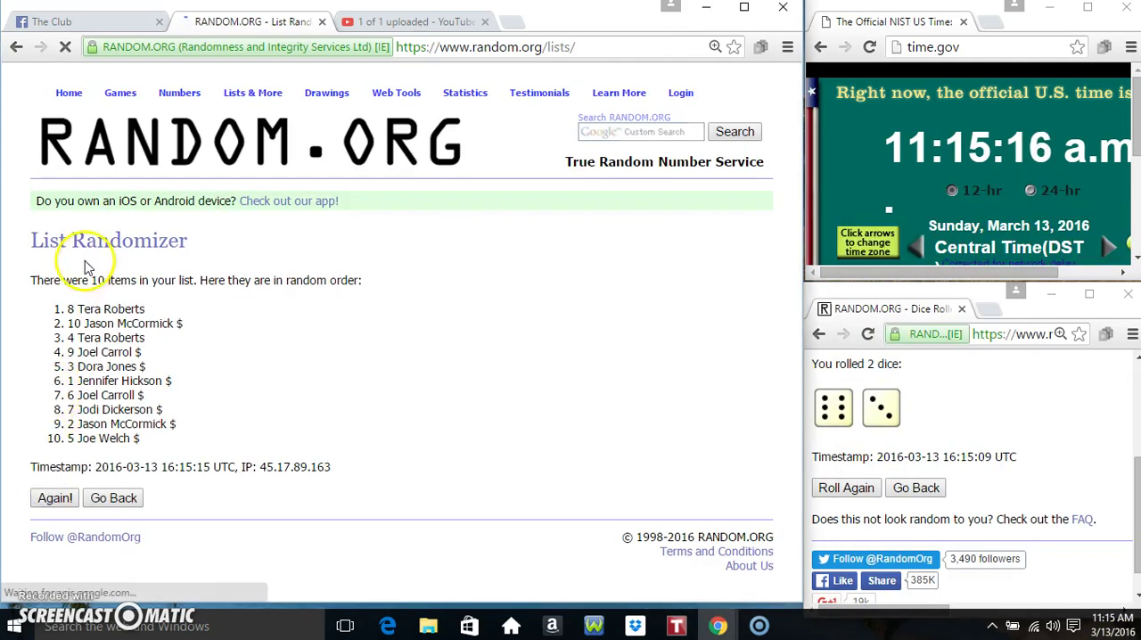
Reshuffle the ten-name list repeatedly, up to its seventh randomization
{"action": "double_click", "coordinate": [89, 280]}
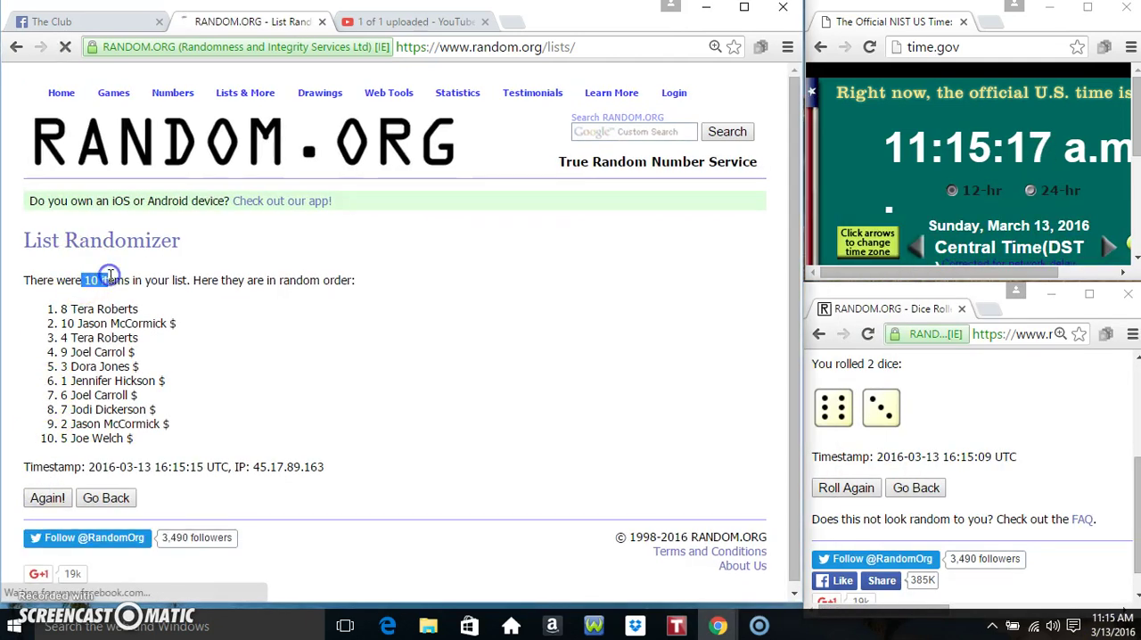
{"action": "left_click", "coordinate": [46, 498]}
{"action": "left_click", "coordinate": [42, 531]}
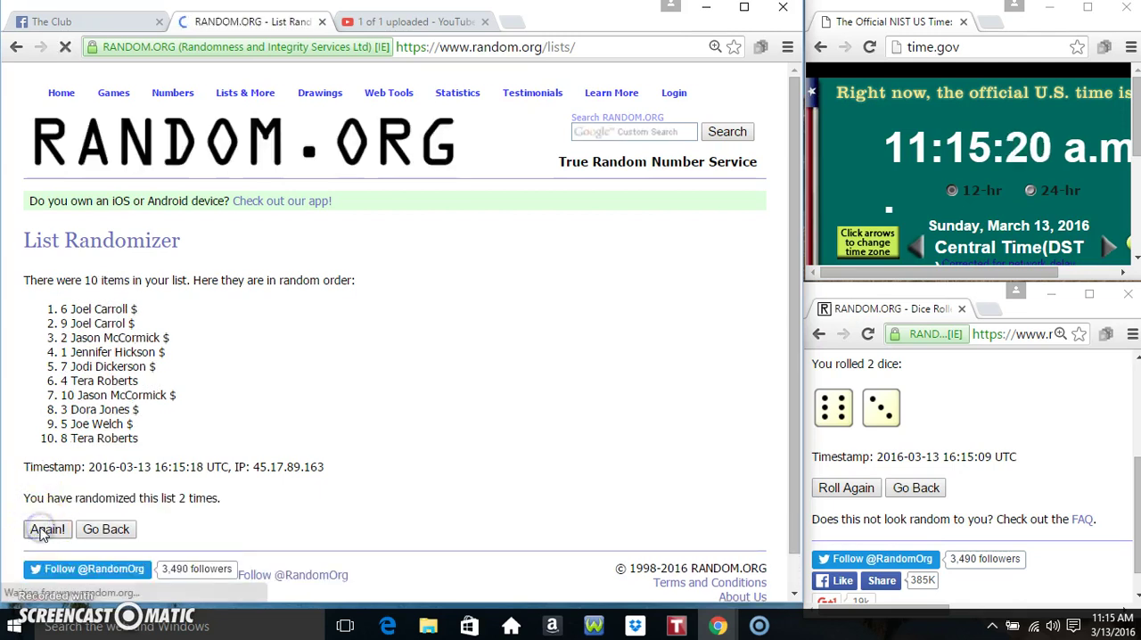
{"action": "left_click", "coordinate": [42, 531]}
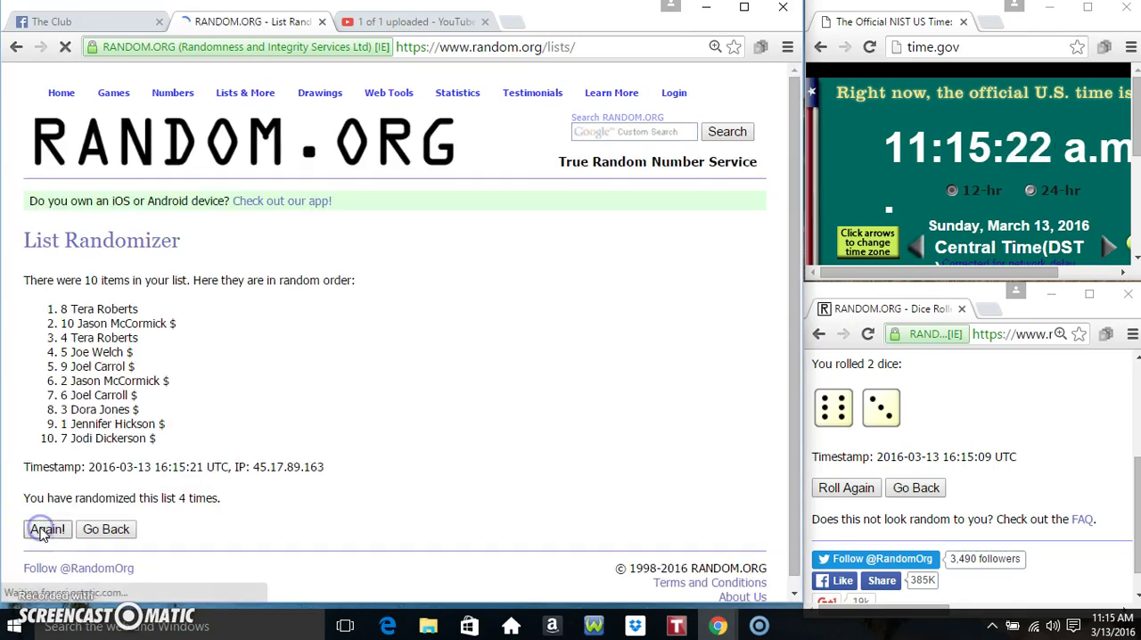
{"action": "left_click", "coordinate": [42, 531]}
{"action": "left_click", "coordinate": [42, 531]}
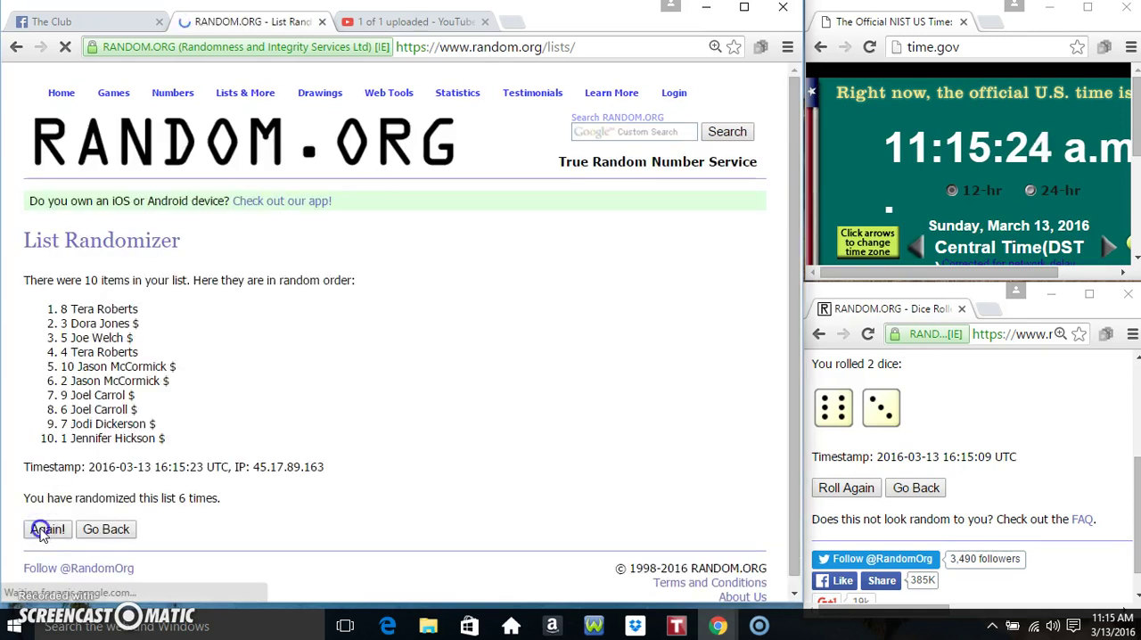
{"action": "left_click", "coordinate": [41, 531]}
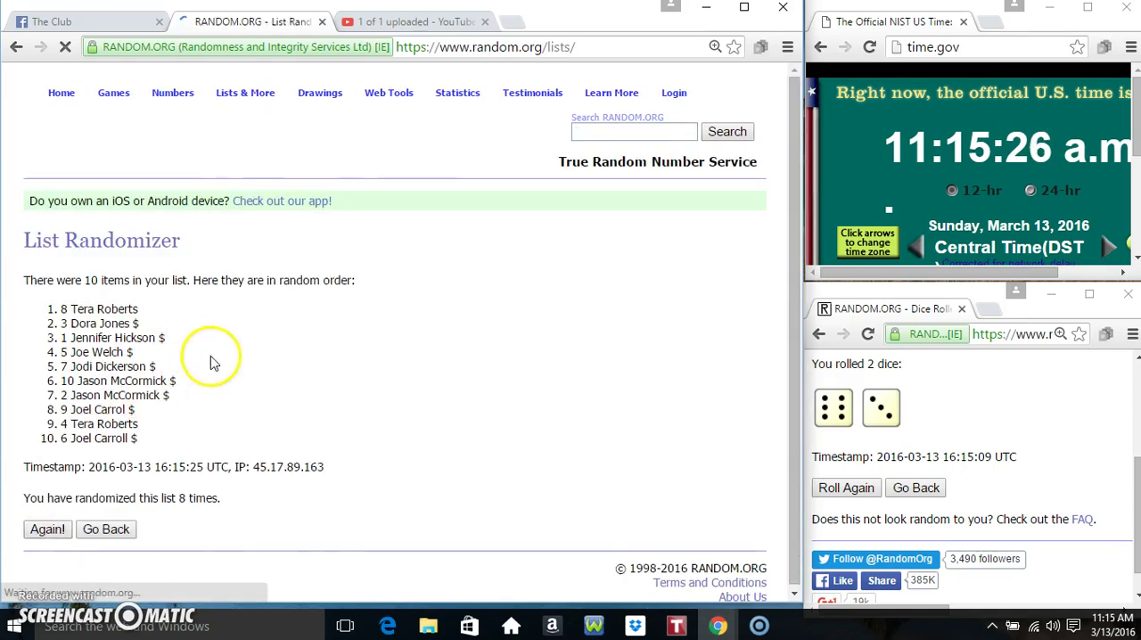
{"action": "left_click_drag", "start_coordinate": [84, 280], "coordinate": [128, 280]}
{"action": "double_click", "coordinate": [102, 308]}
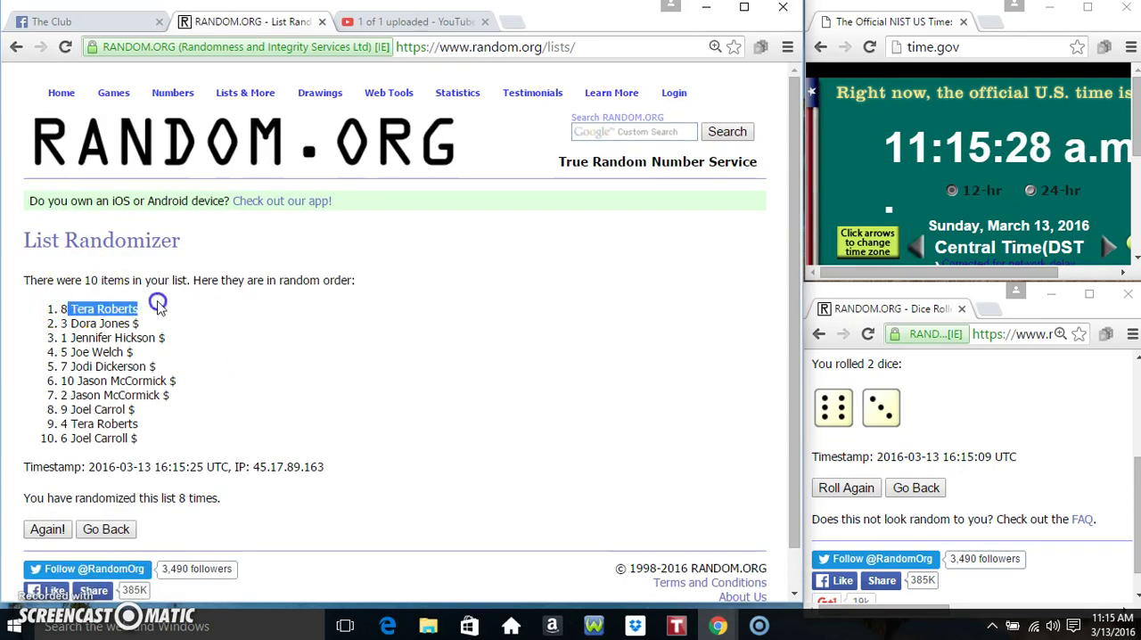
{"action": "double_click", "coordinate": [93, 438]}
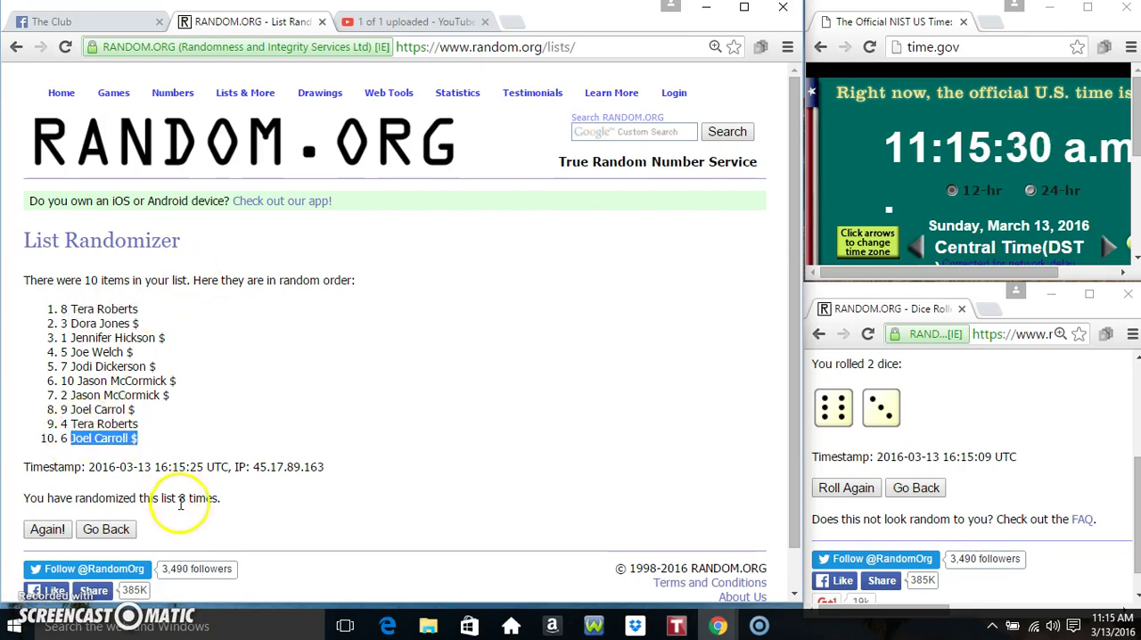
{"action": "left_click_drag", "start_coordinate": [179, 497], "coordinate": [223, 498]}
{"action": "left_click", "coordinate": [622, 411]}
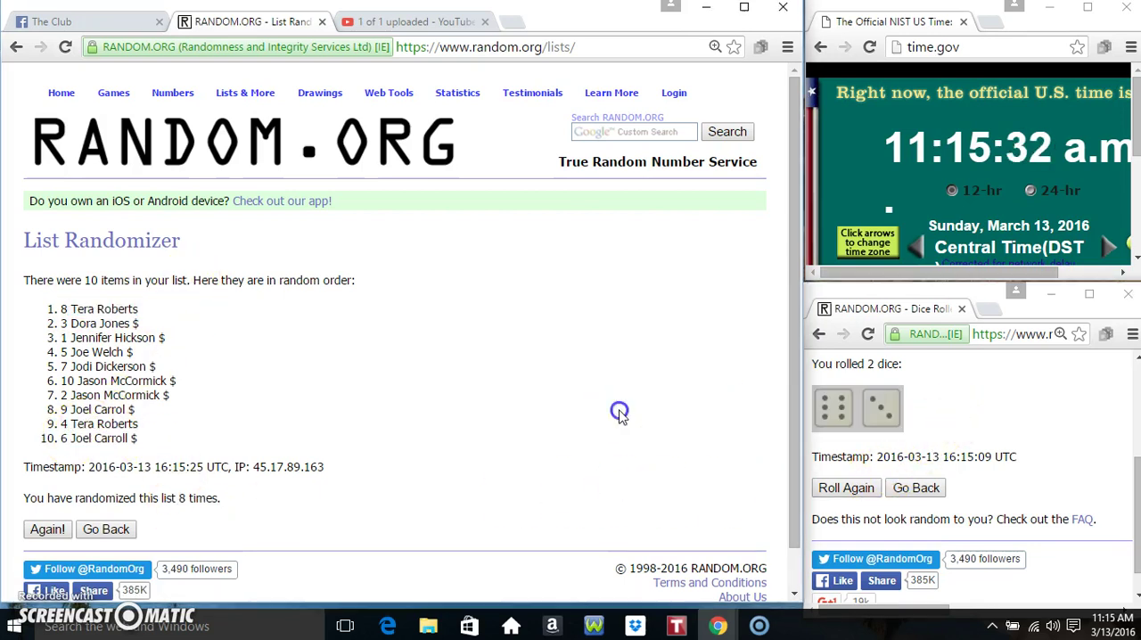
{"action": "left_click", "coordinate": [1111, 616]}
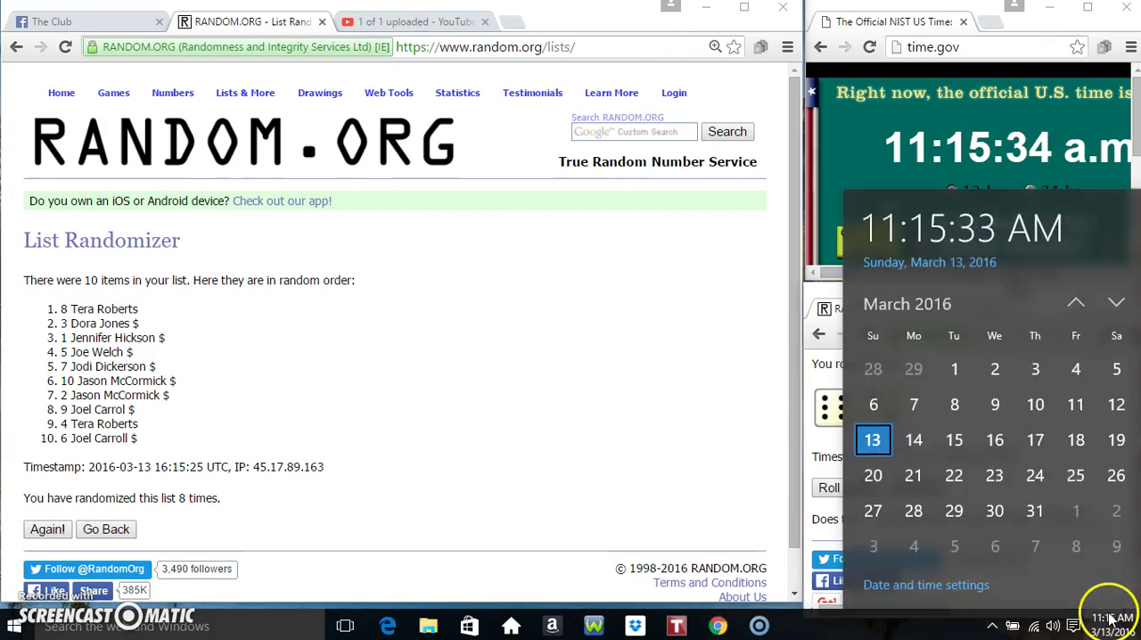
{"action": "left_click", "coordinate": [247, 390]}
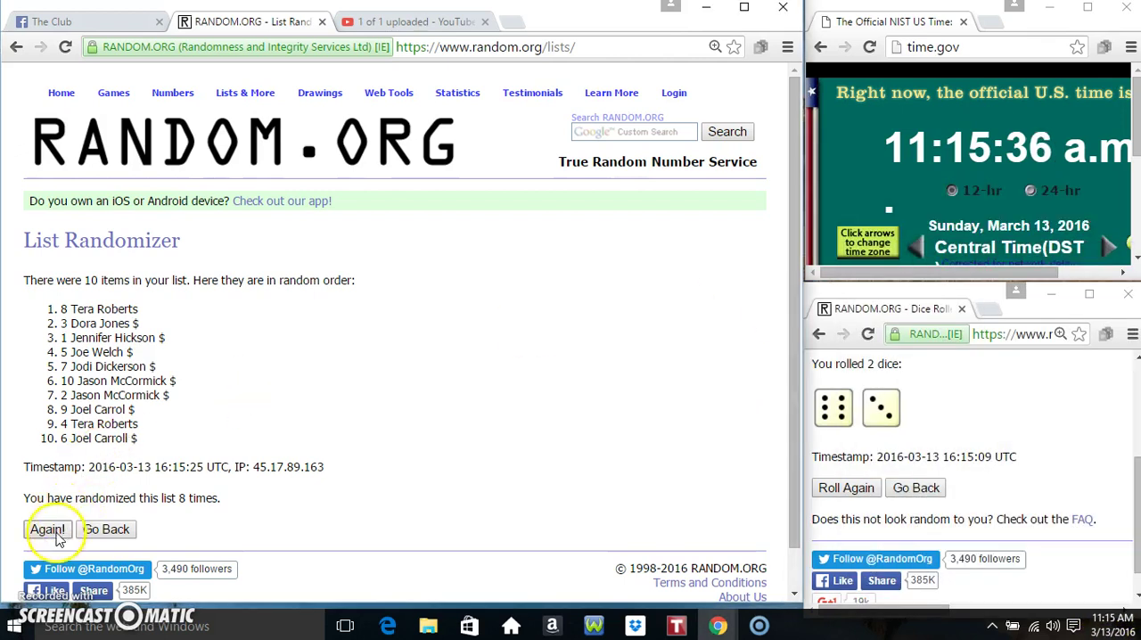
{"action": "left_click_drag", "start_coordinate": [139, 309], "coordinate": [19, 312]}
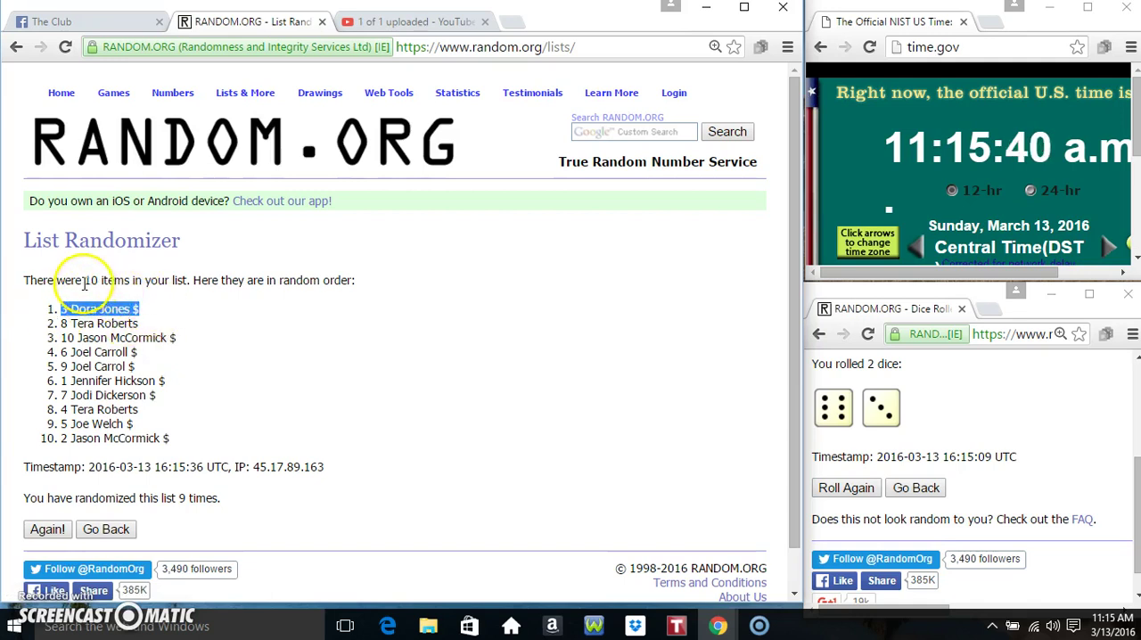
{"action": "left_click_drag", "start_coordinate": [107, 280], "coordinate": [77, 280]}
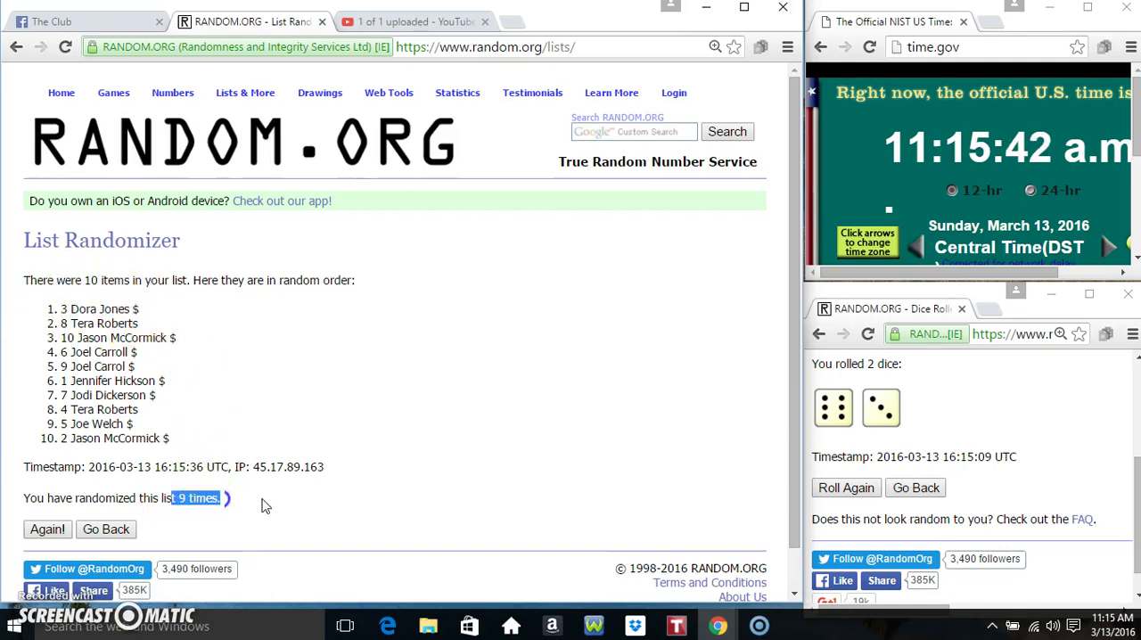
{"action": "left_click_drag", "start_coordinate": [963, 410], "coordinate": [820, 410]}
{"action": "left_click", "coordinate": [517, 393]}
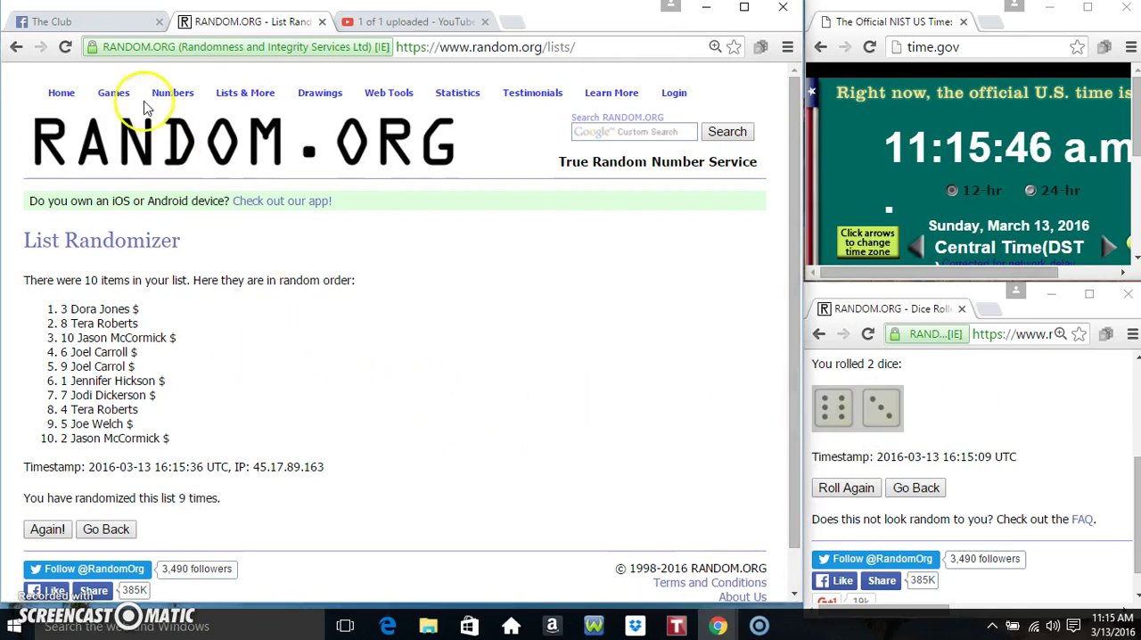
{"action": "left_click", "coordinate": [89, 22]}
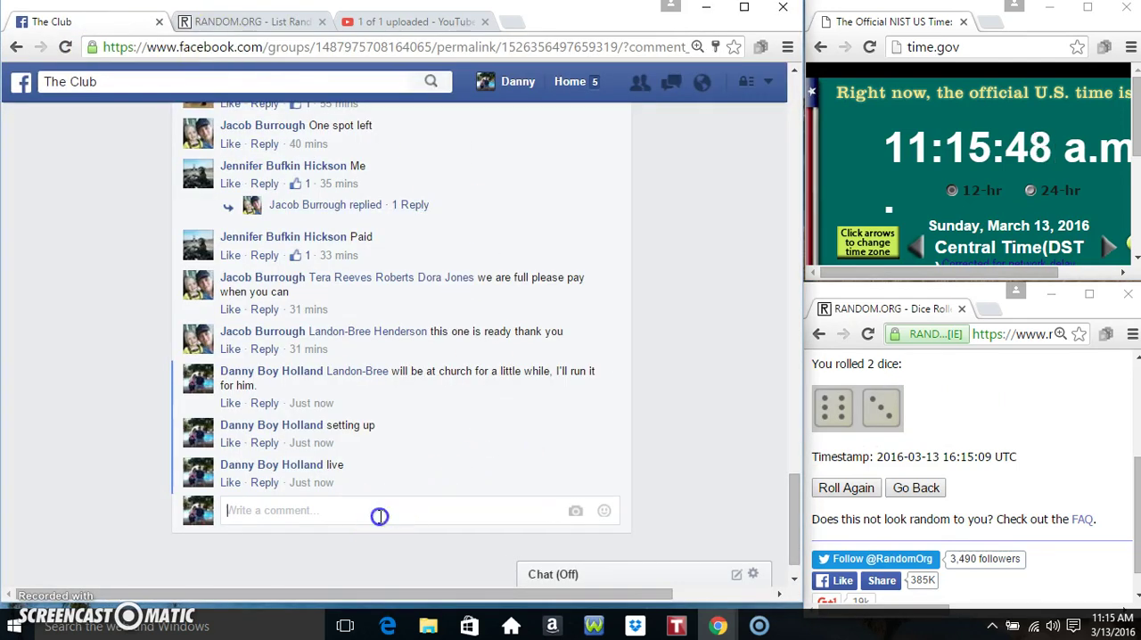
{"action": "type", "text": "done"}
Submit the 'done' comment in the group thread and check the current time
{"action": "key", "text": "Return"}
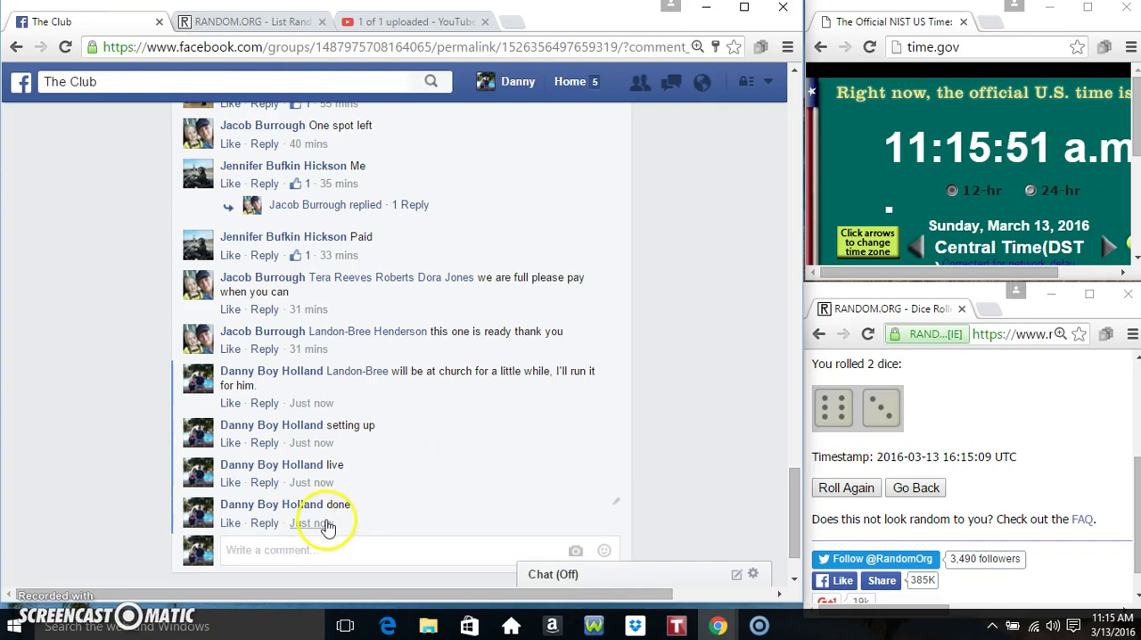
{"action": "left_click", "coordinate": [1109, 624]}
{"action": "left_click", "coordinate": [22, 438]}
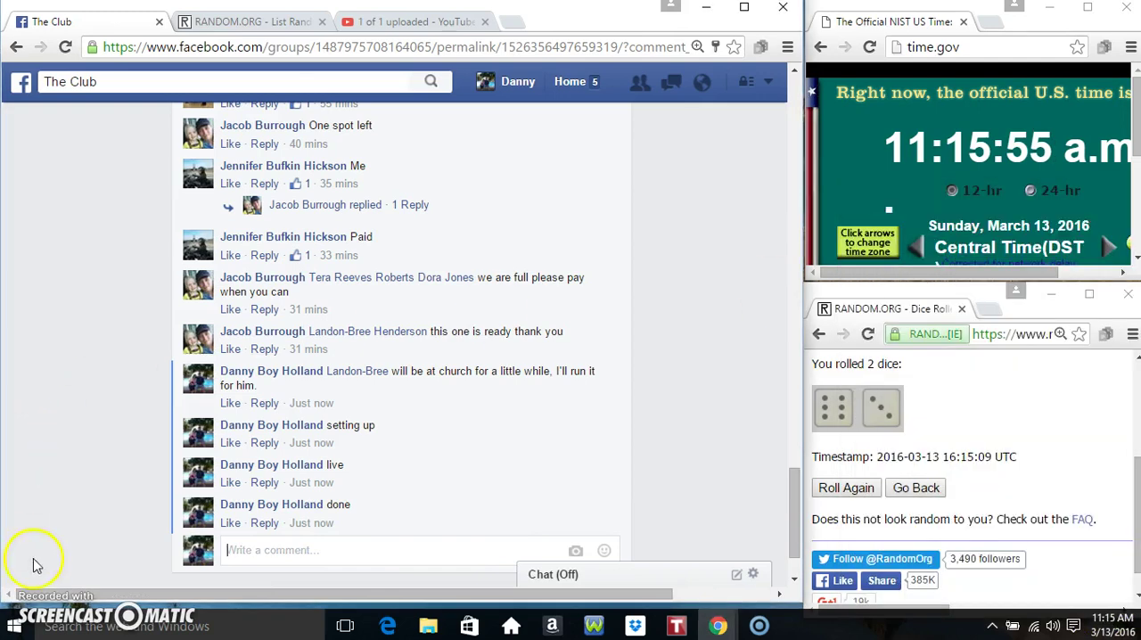